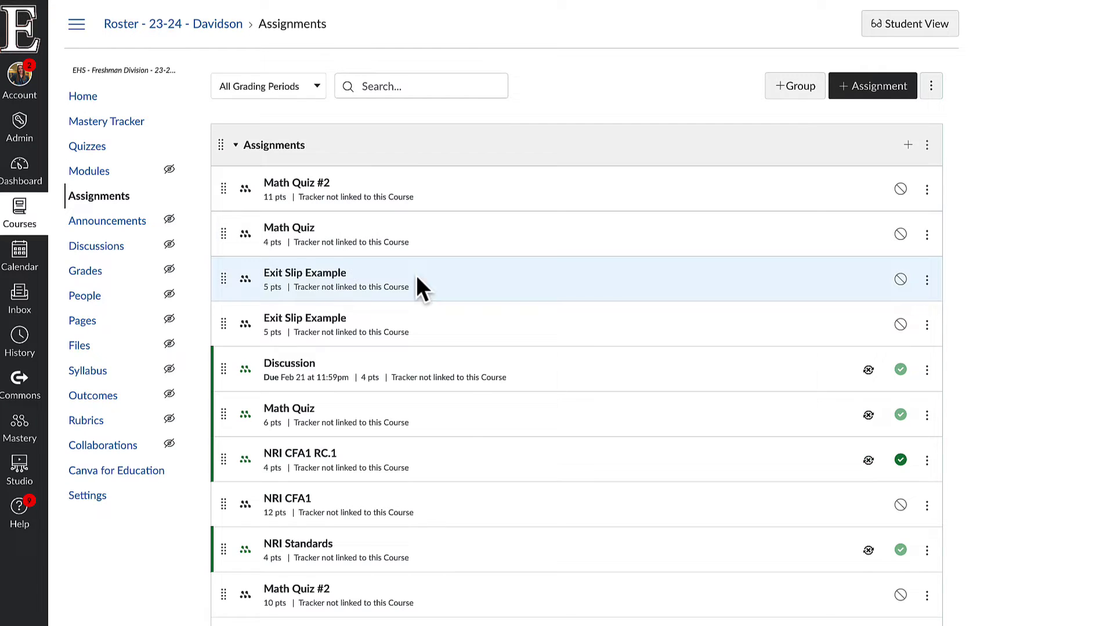
# Scroll down the Assignments list and open the Math Quiz #2 assignment.
pyautogui.scroll(-3, 464, 447)
pyautogui.scroll(-3, 464, 447)
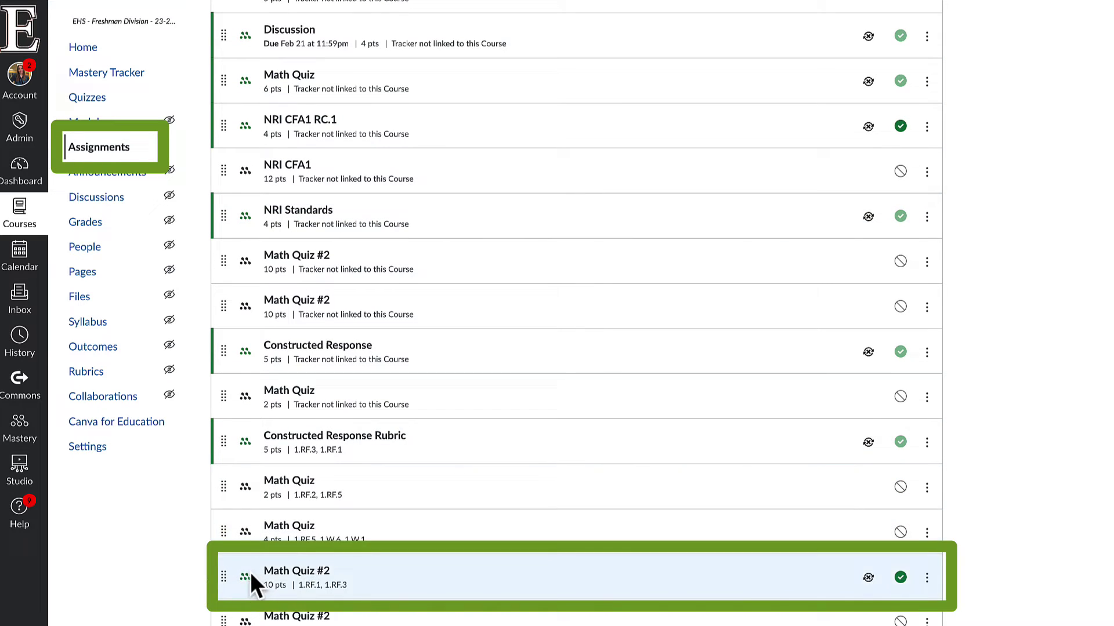
pyautogui.click(296, 571)
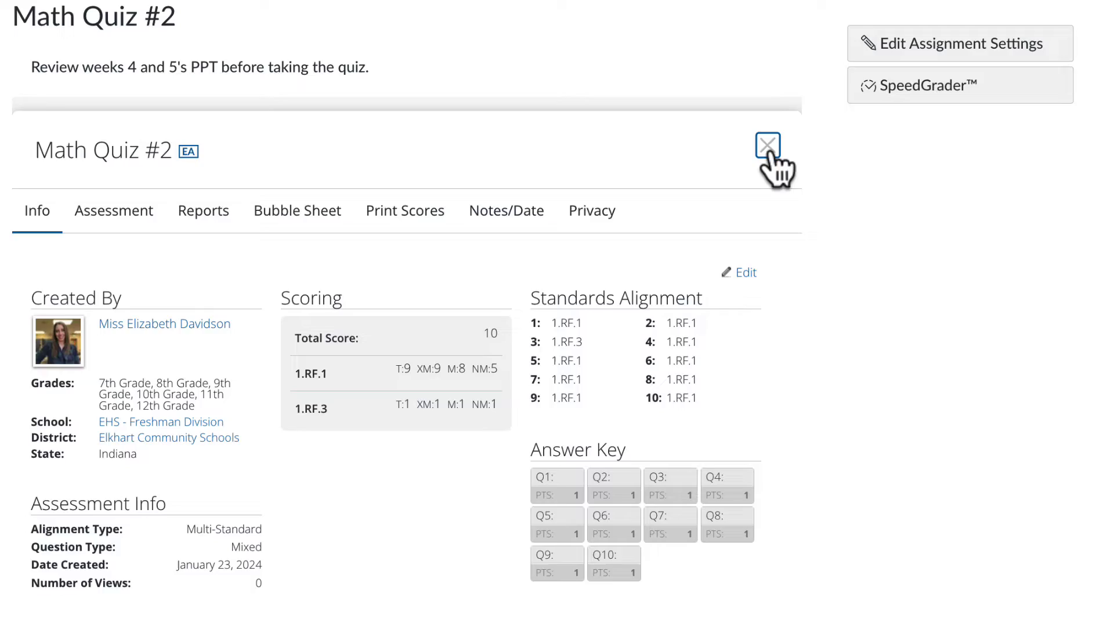
# Close the assessment details panel and bring up the Tools and Accommodations settings.
pyautogui.click(739, 155)
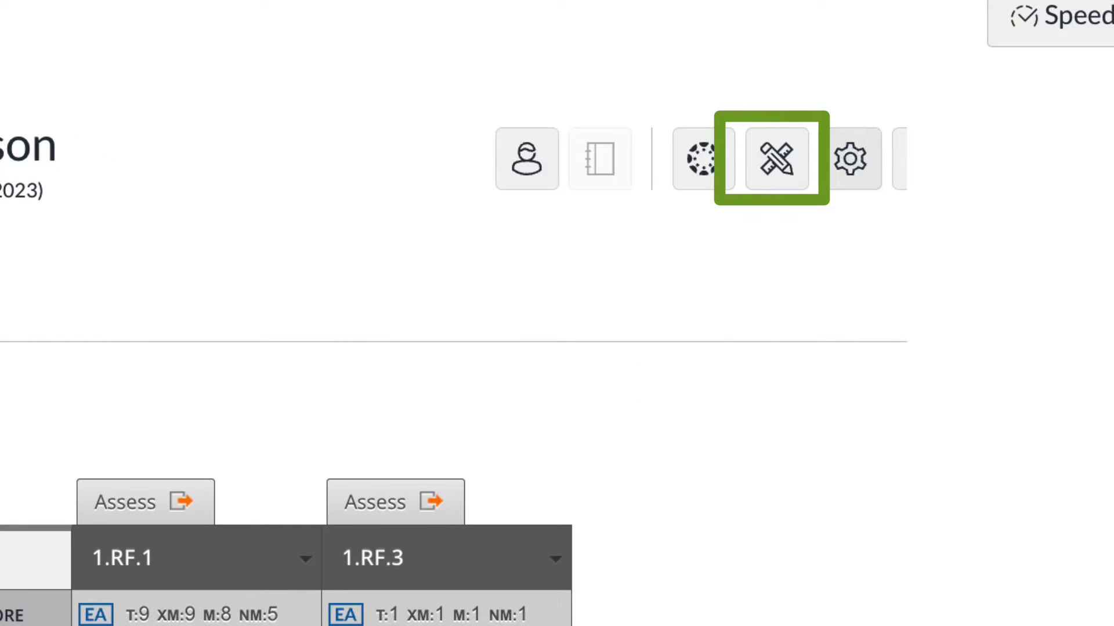
pyautogui.click(777, 159)
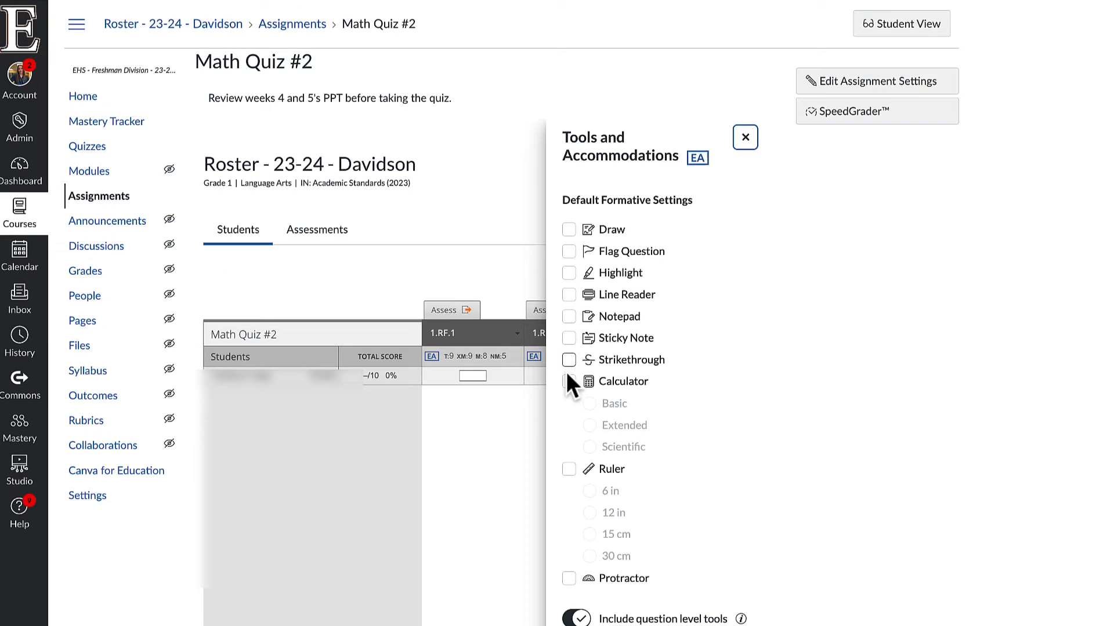
pyautogui.scroll(1, 576, 311)
# Turn on Draw through Strikethrough and set the Calculator to Basic.
pyautogui.click(569, 229)
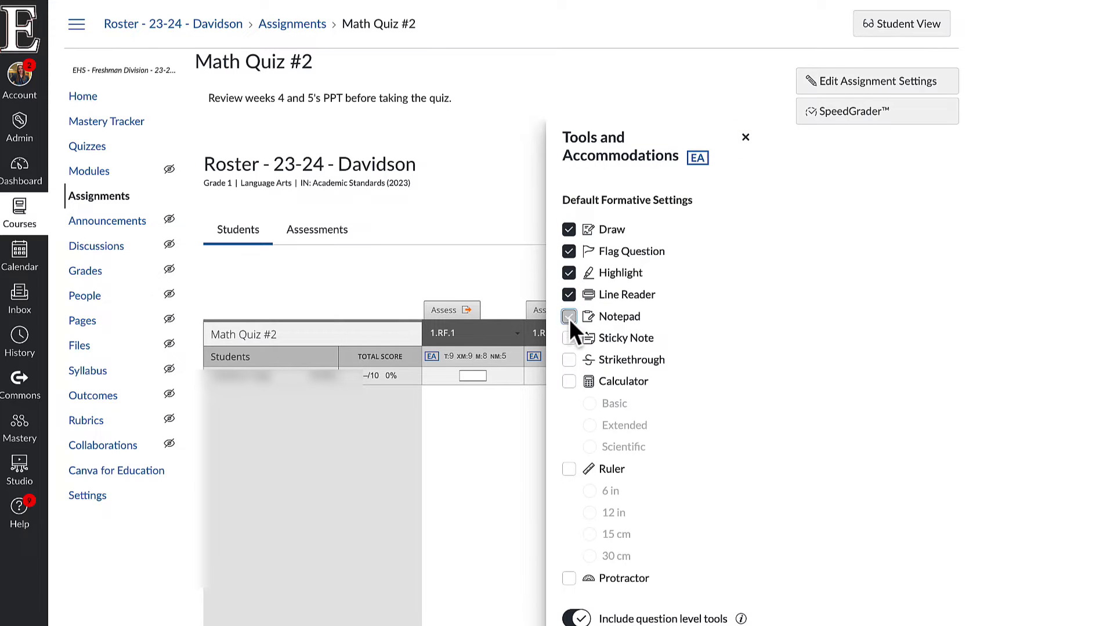
pyautogui.click(569, 391)
pyautogui.click(569, 384)
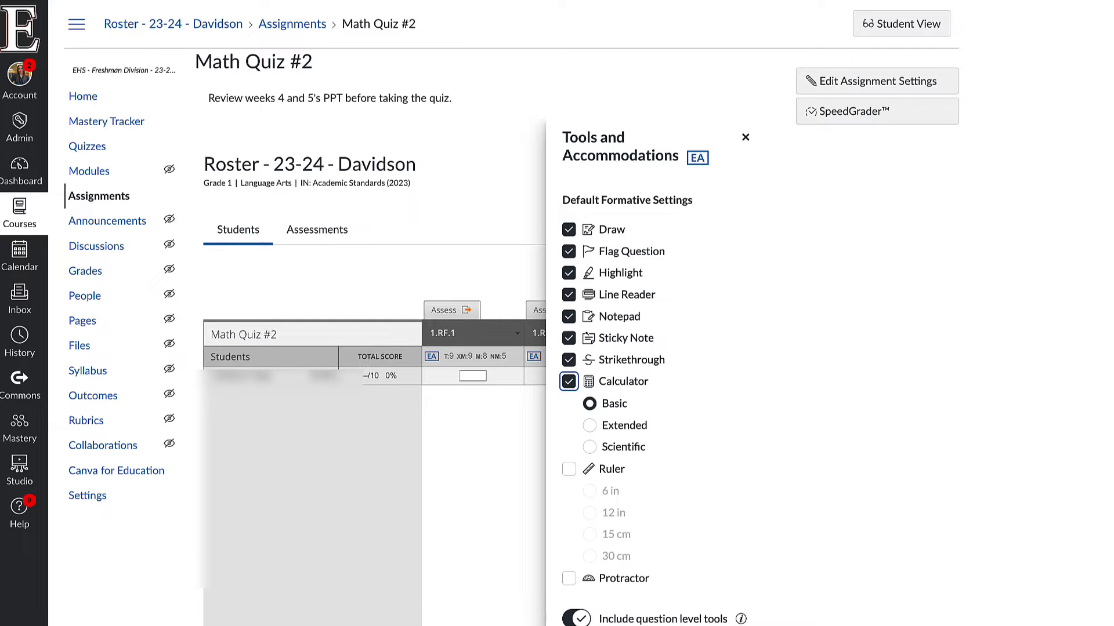
pyautogui.scroll(-2, 596, 571)
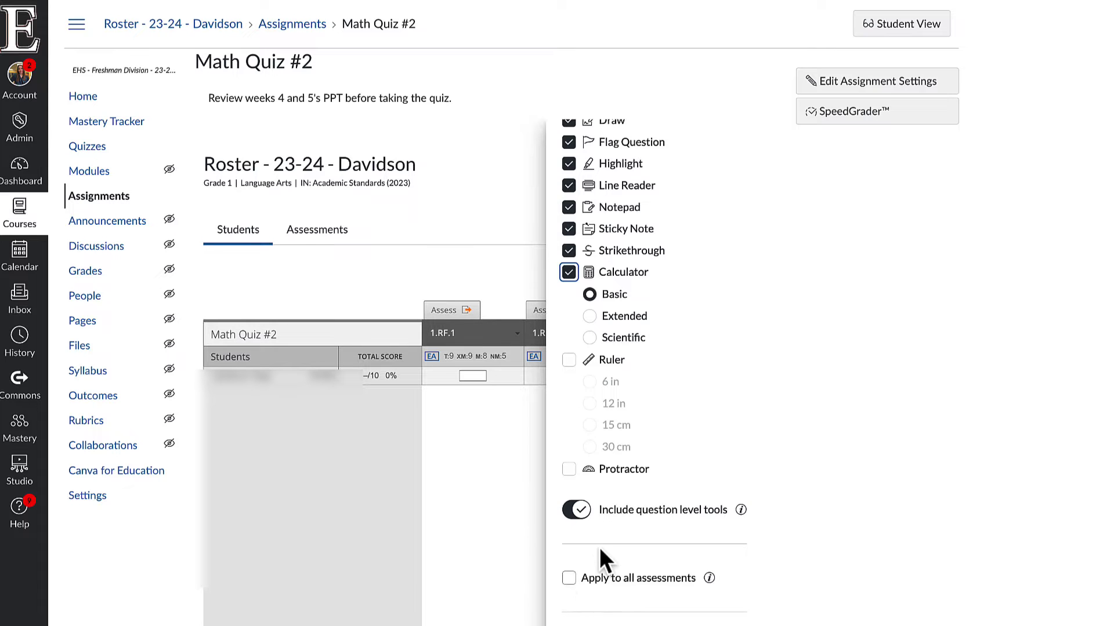
pyautogui.scroll(-2, 600, 548)
pyautogui.scroll(4, 615, 545)
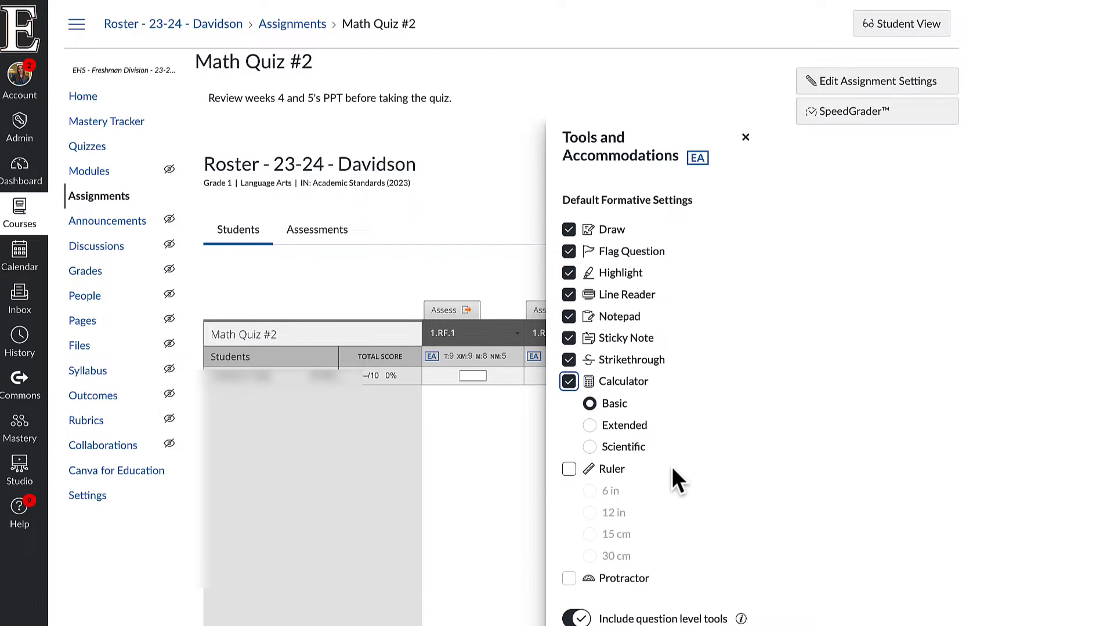
pyautogui.scroll(-2, 673, 523)
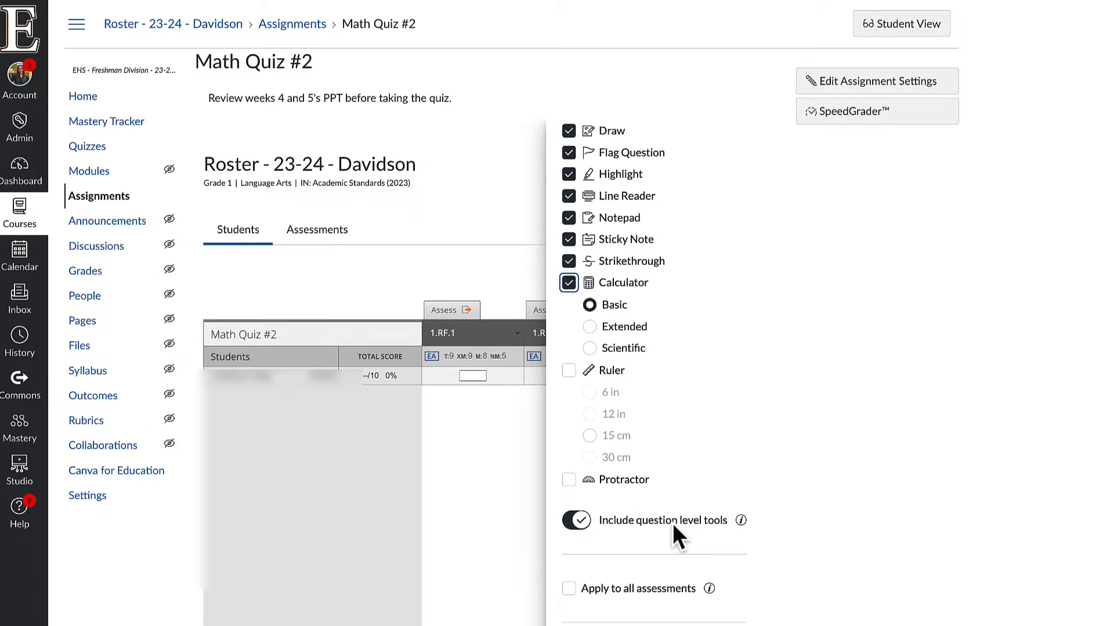
pyautogui.scroll(-1, 673, 523)
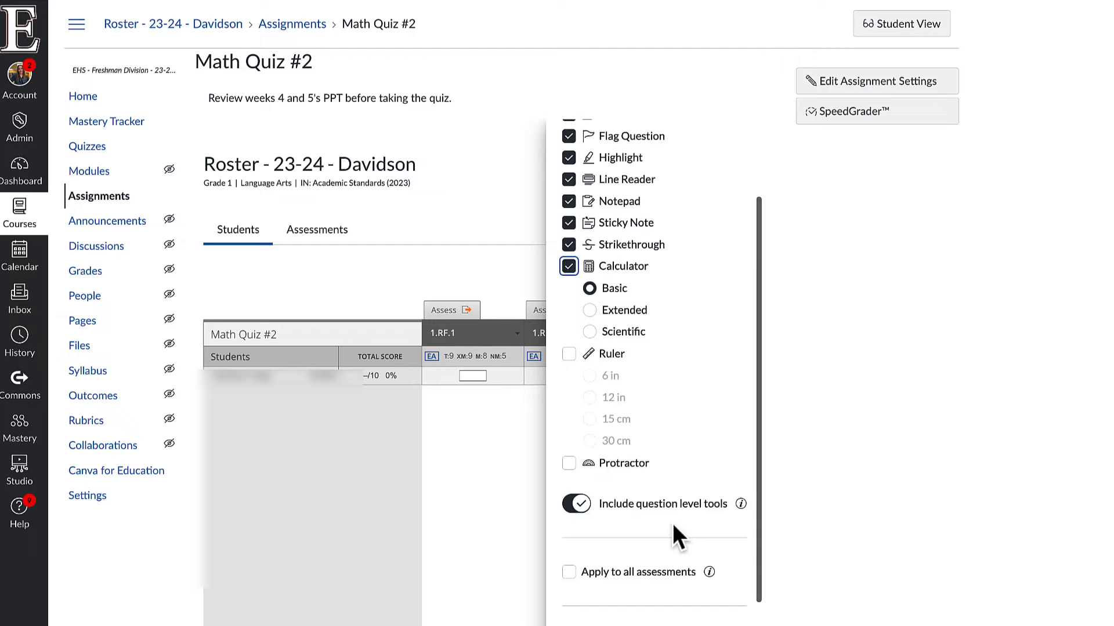
pyautogui.scroll(2, 673, 523)
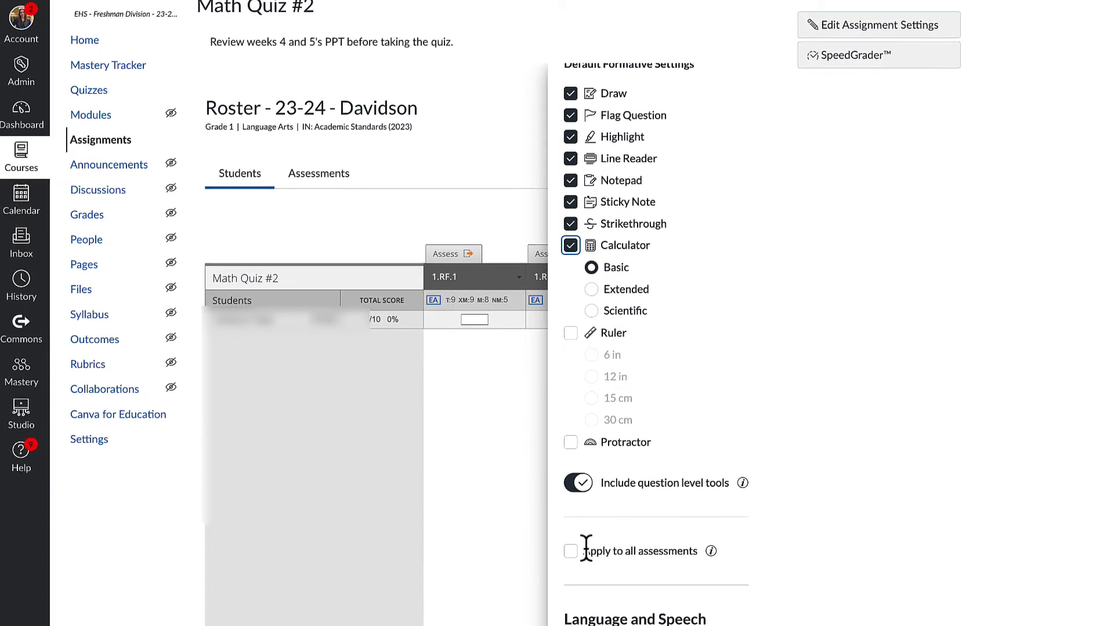
# Enable language and speech for all students, adding formative Dictionary and Picture Dictionary.
pyautogui.scroll(-5, 729, 552)
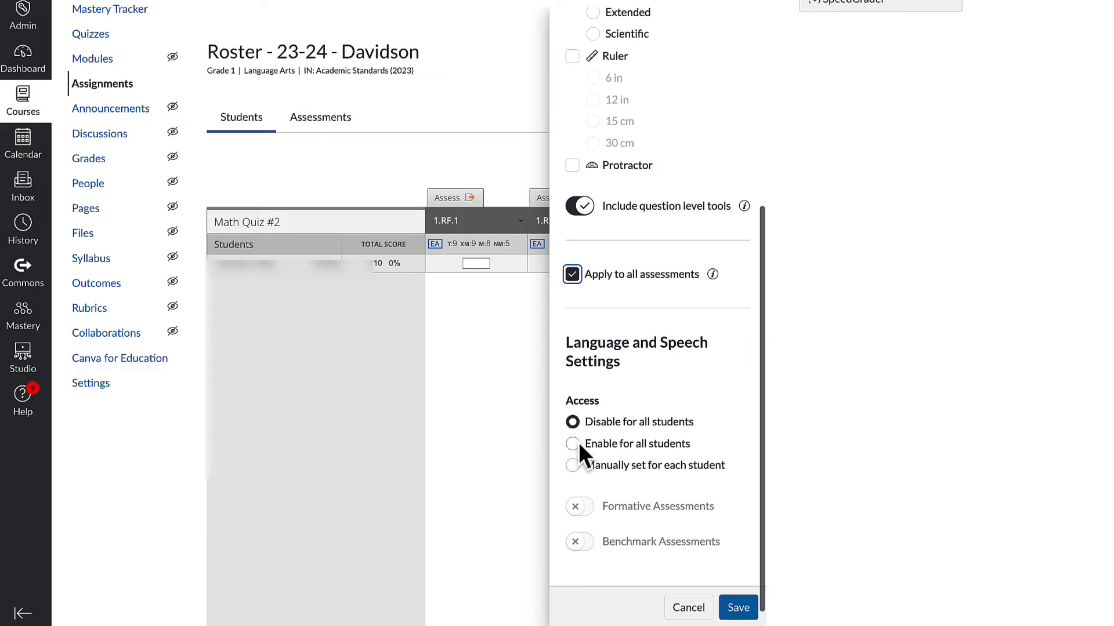
pyautogui.click(573, 442)
pyautogui.scroll(-2, 687, 461)
pyautogui.scroll(-3, 687, 461)
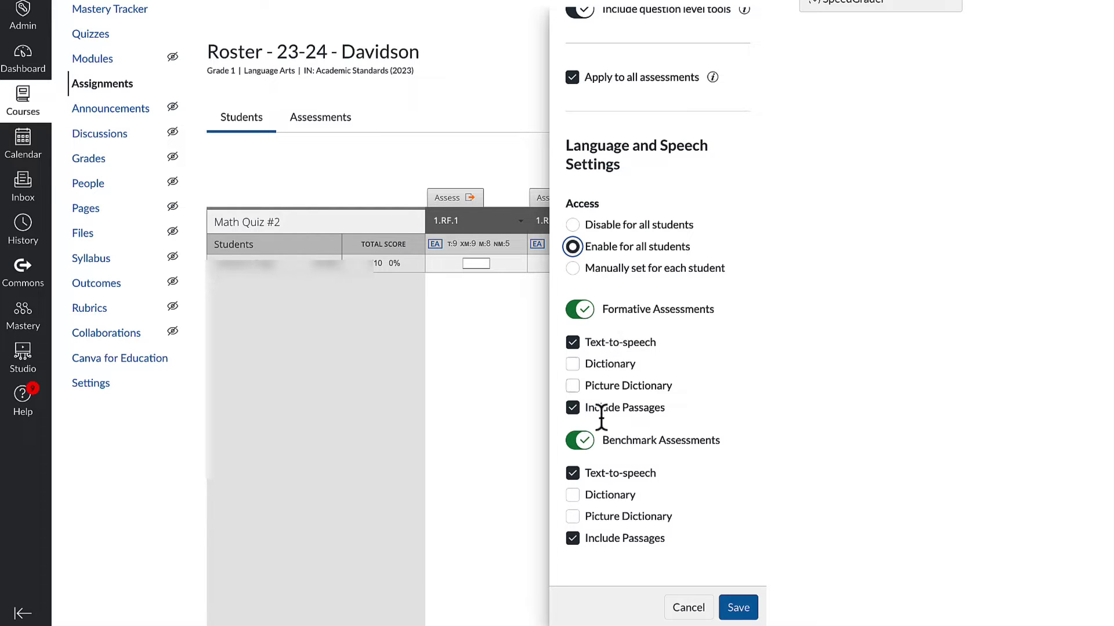
pyautogui.click(573, 363)
pyautogui.click(572, 386)
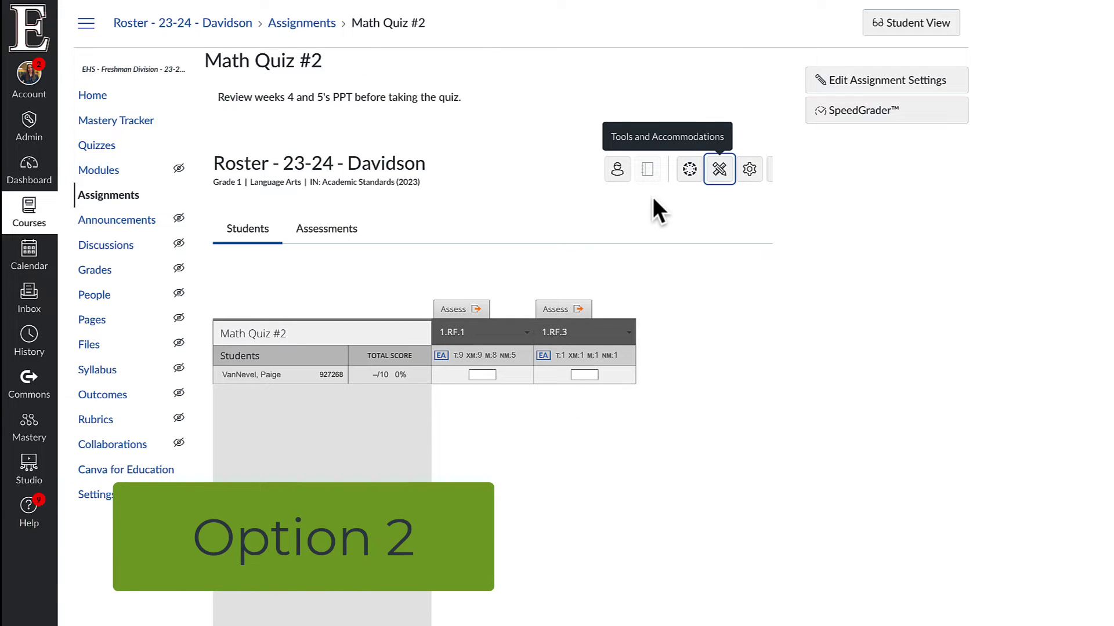
# Go to the course's Mastery Tracker.
pyautogui.hscroll(2, 681, 190)
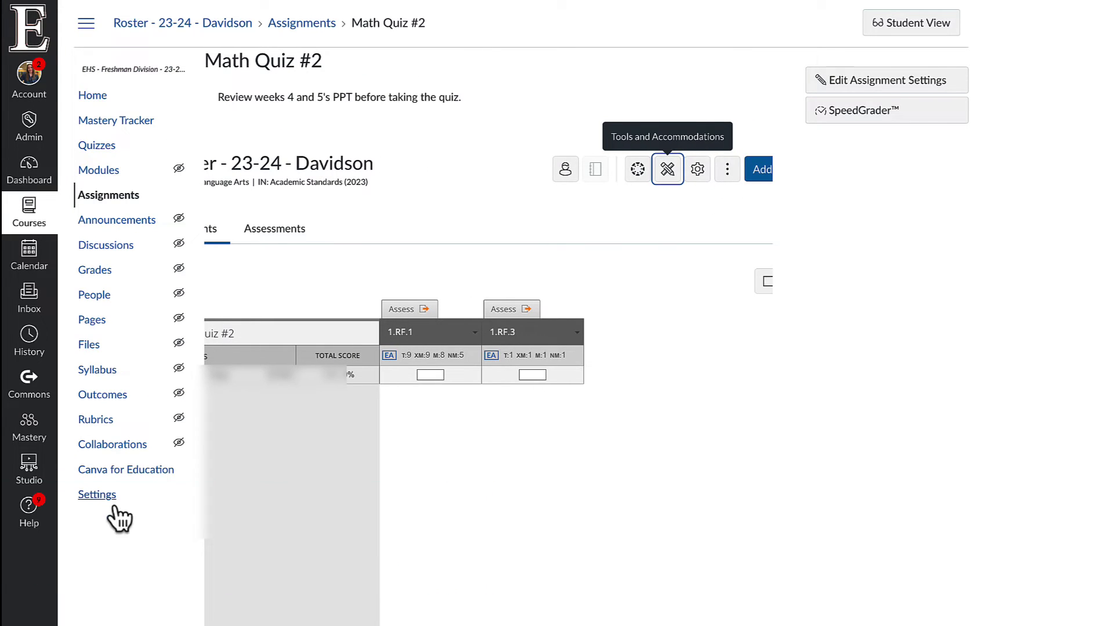
pyautogui.hscroll(-2, 576, 374)
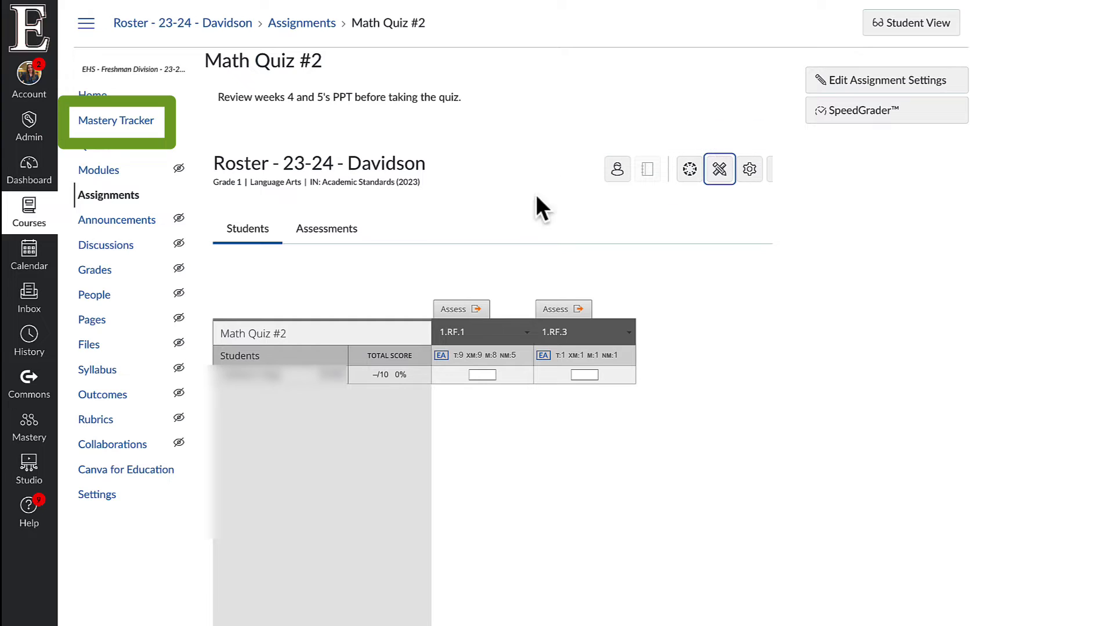
pyautogui.click(98, 123)
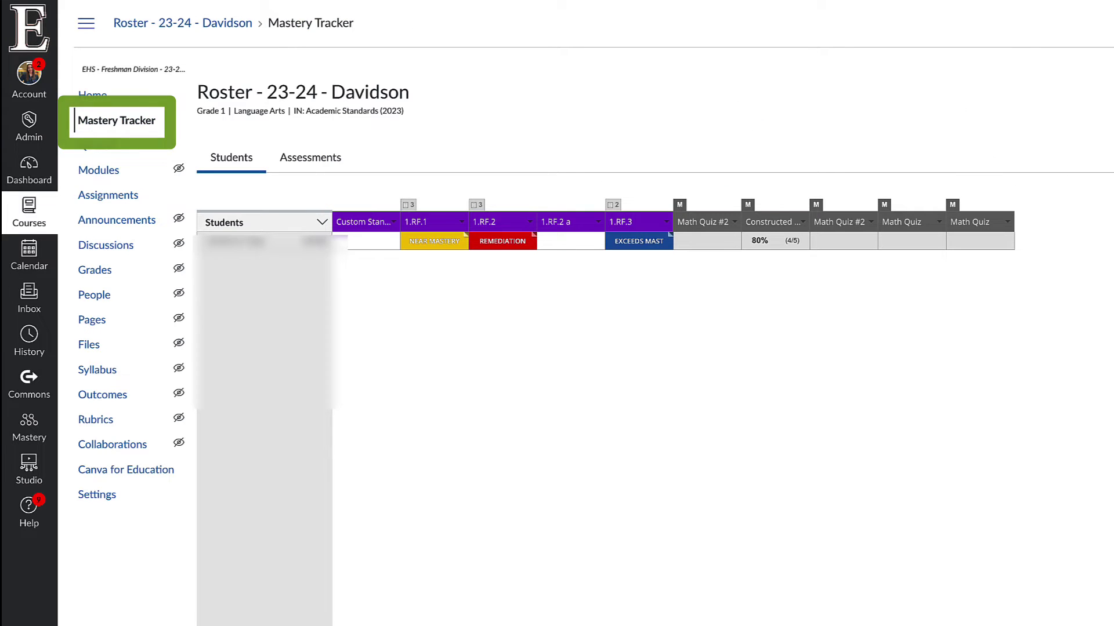
# Set the tools and accommodations to 'Apply to all assessments' and save them.
pyautogui.click(942, 152)
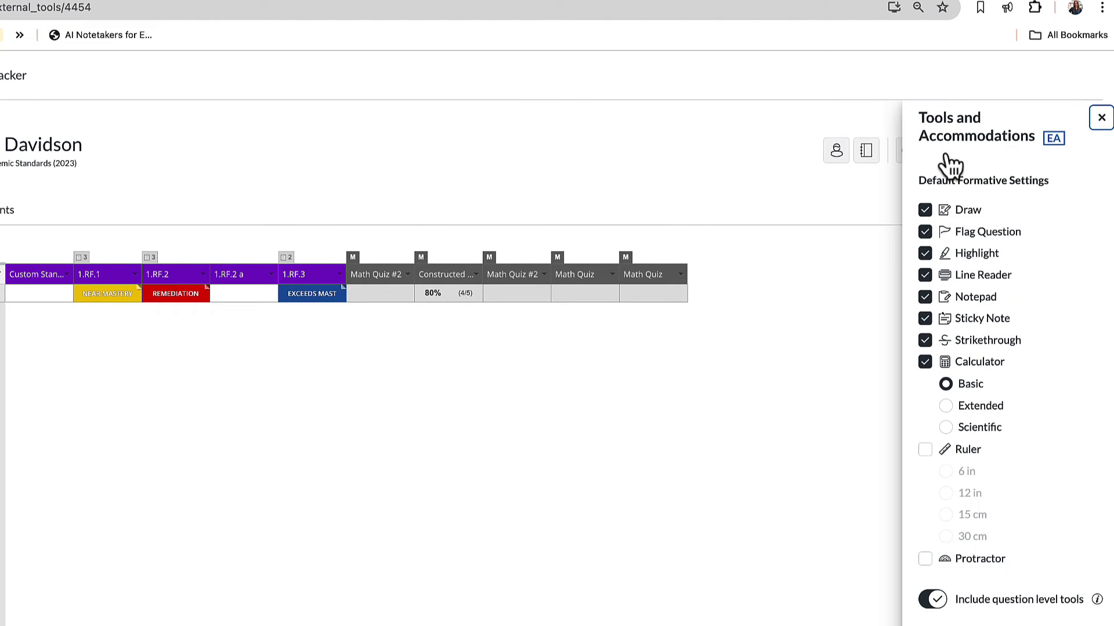
pyautogui.scroll(-4, 948, 440)
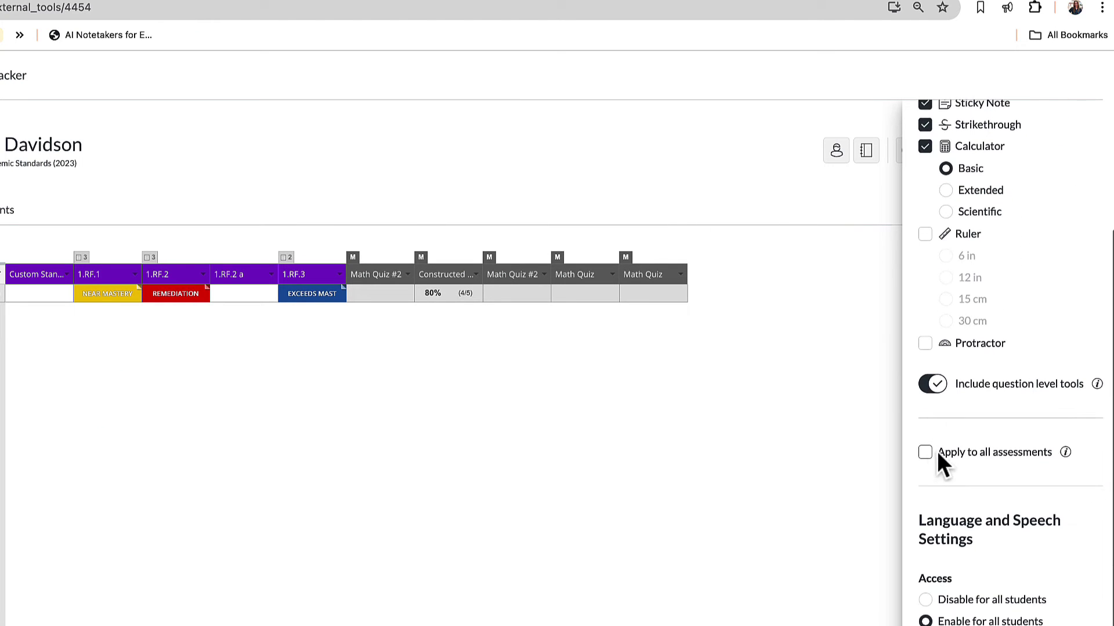
pyautogui.click(925, 452)
pyautogui.scroll(-3, 938, 604)
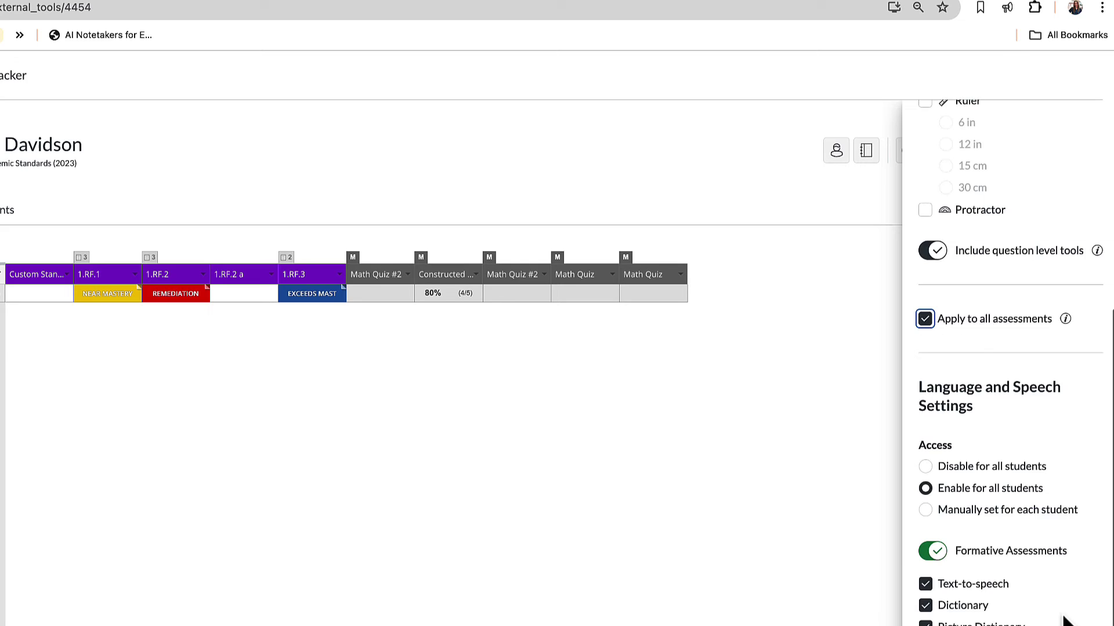
pyautogui.scroll(-1, 1065, 621)
pyautogui.click(1068, 617)
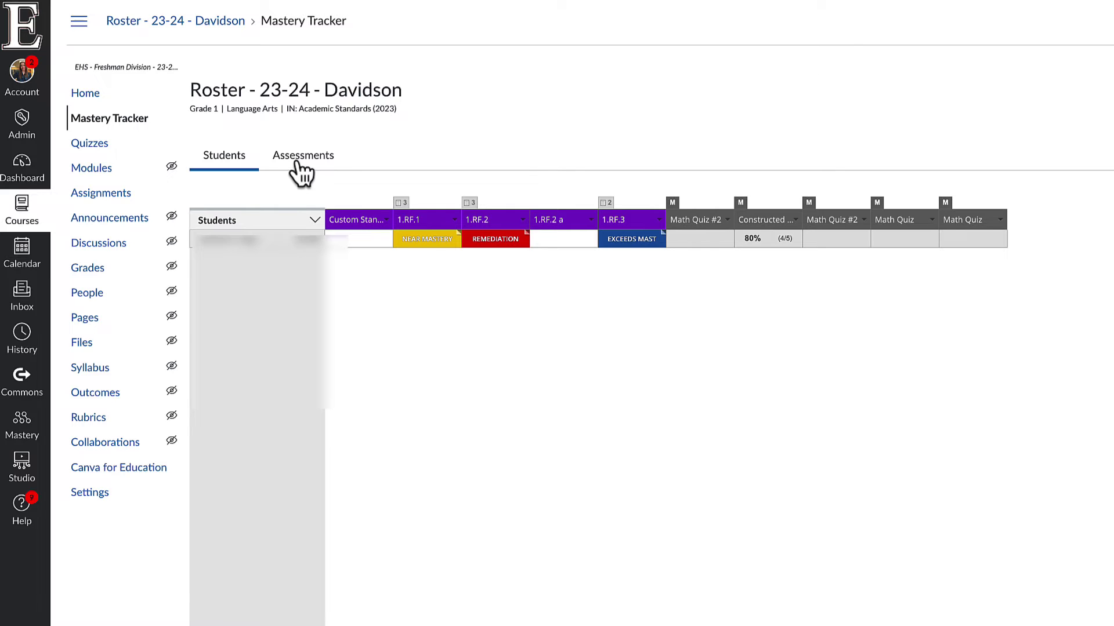
# Choose Assess from the Math Quiz #2 column menu to open its scoring grid.
pyautogui.moveTo(671, 208)
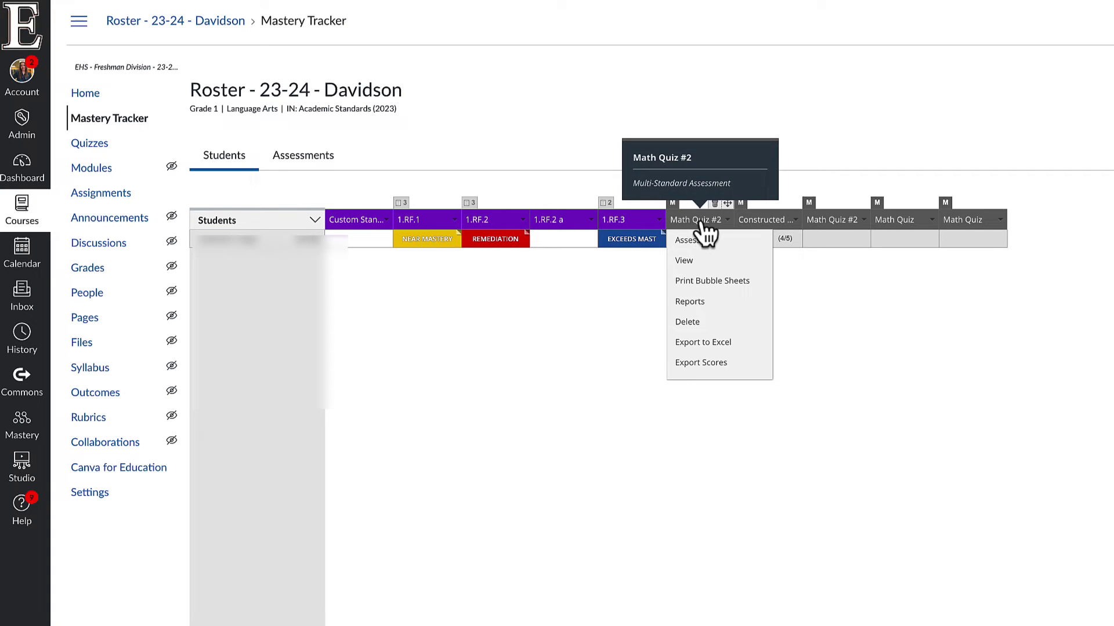
pyautogui.click(703, 239)
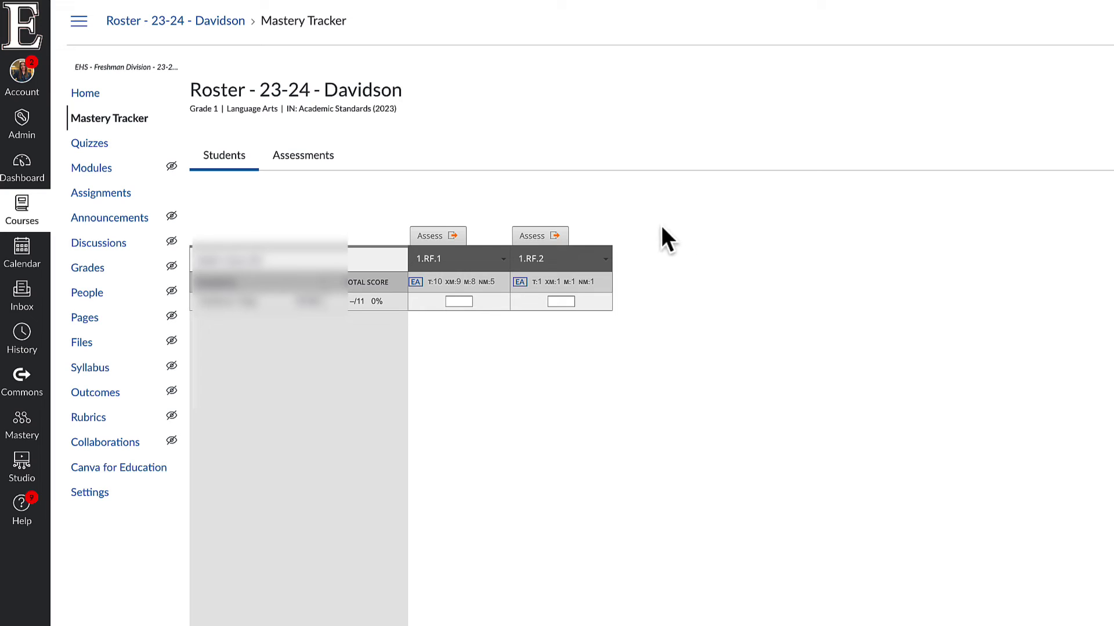
# Generate and display a new test ID for Math Quiz #2, setting its calculator to (None).
pyautogui.click(439, 236)
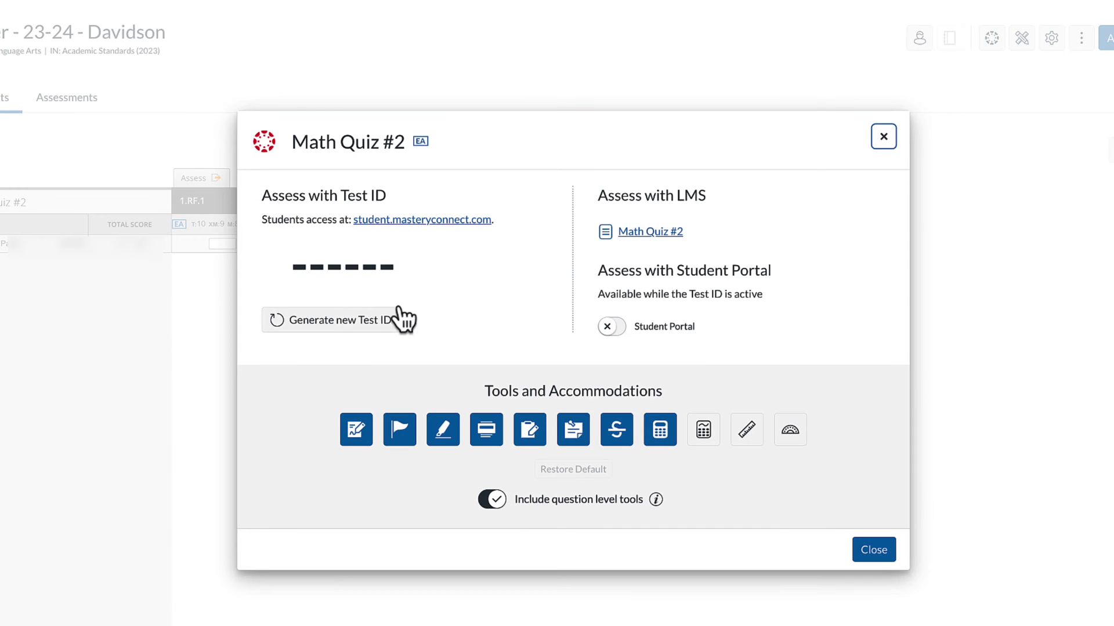
pyautogui.moveTo(343, 293)
pyautogui.click(341, 321)
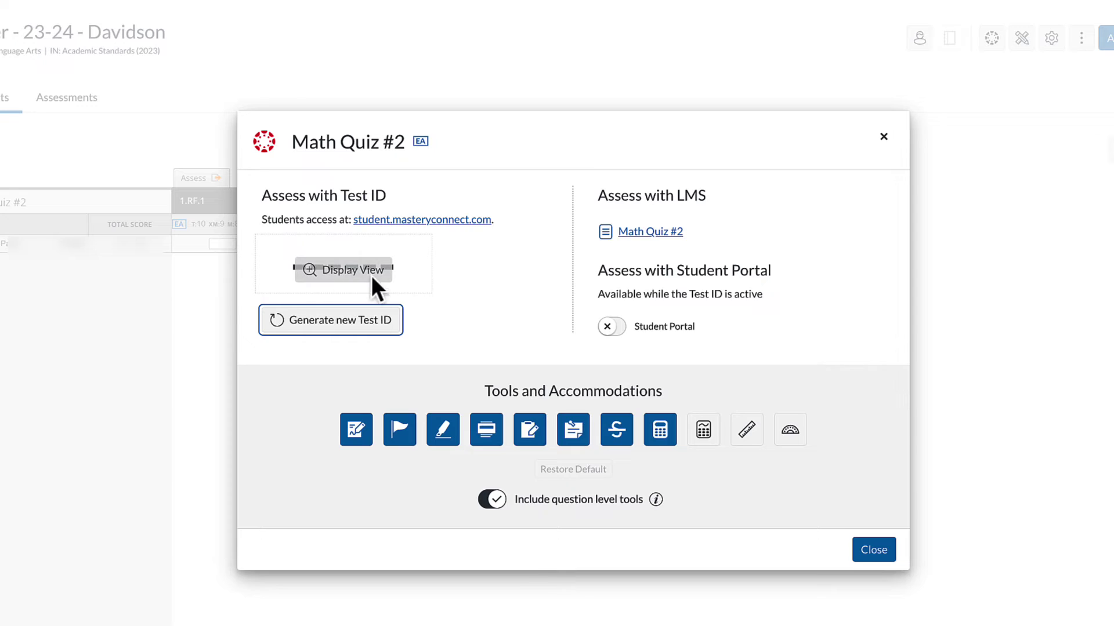
pyautogui.click(371, 276)
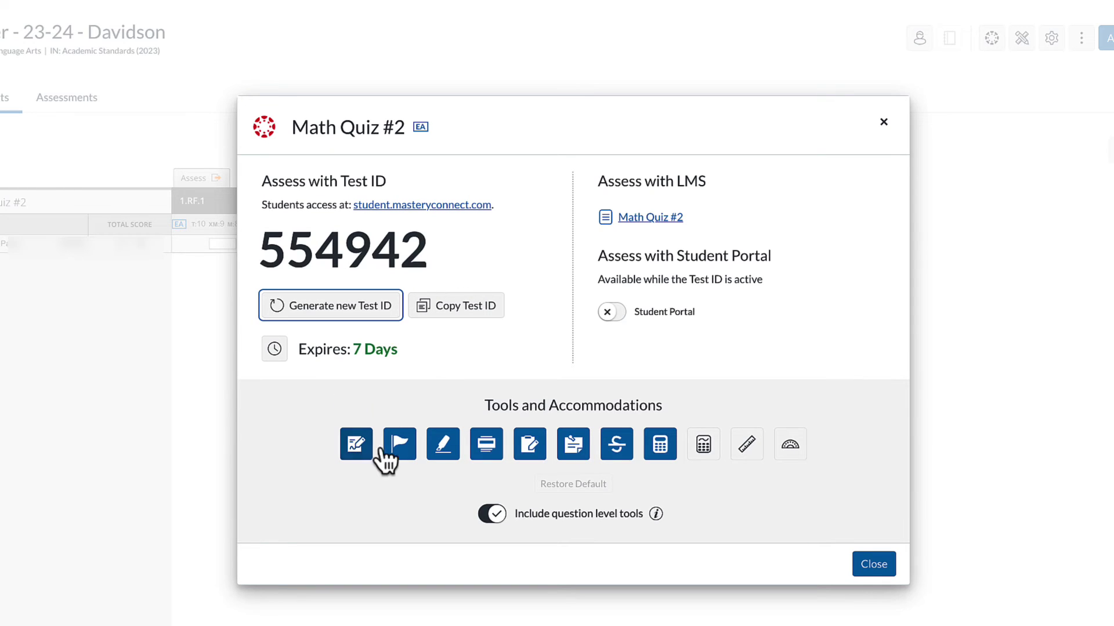
pyautogui.click(660, 449)
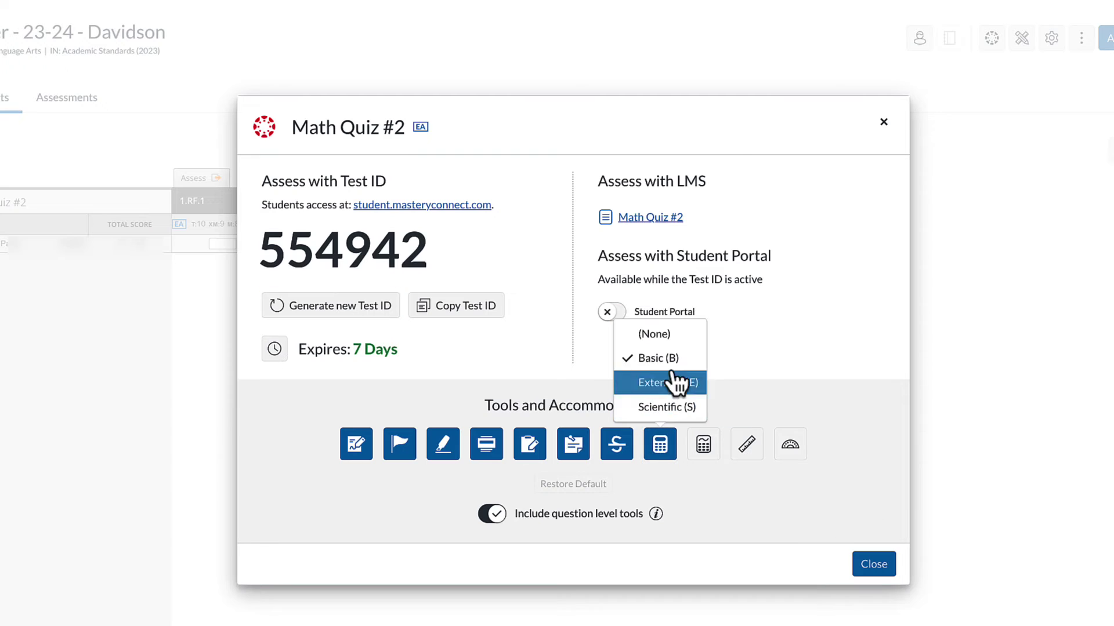
pyautogui.click(672, 330)
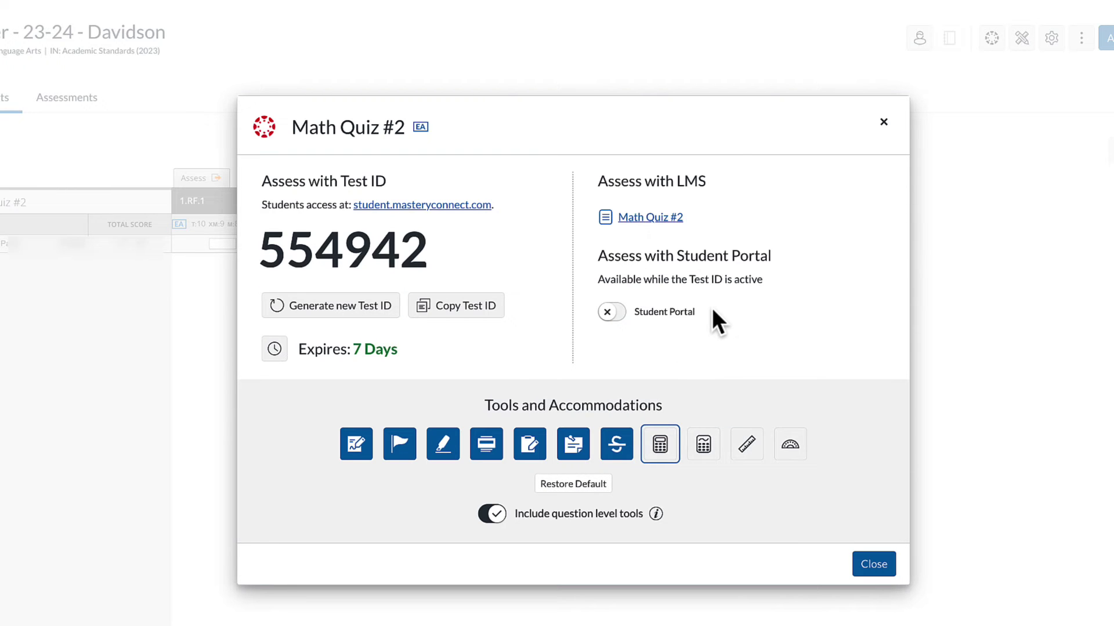